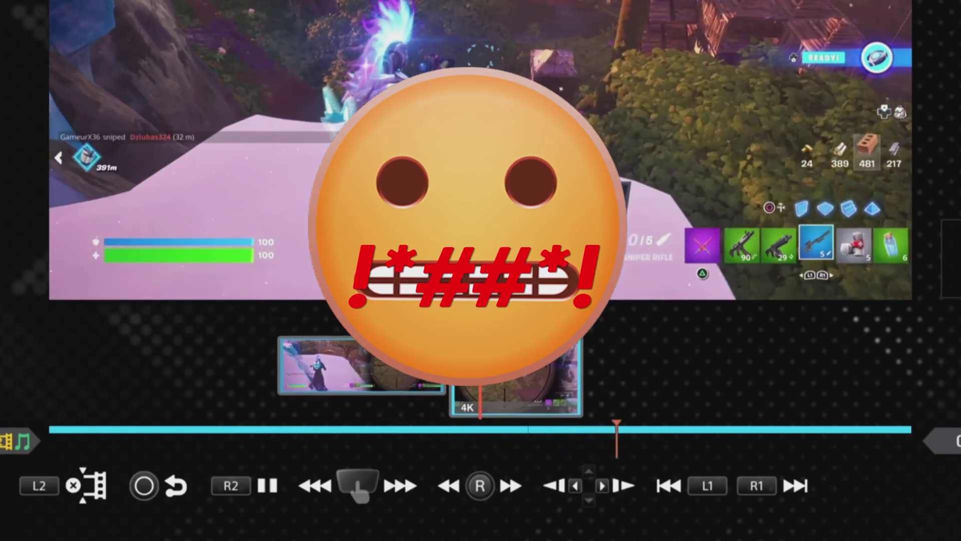
# - Split the second clip at the 0m 8s point, at the moment of the elimination
pyautogui.press('R2')
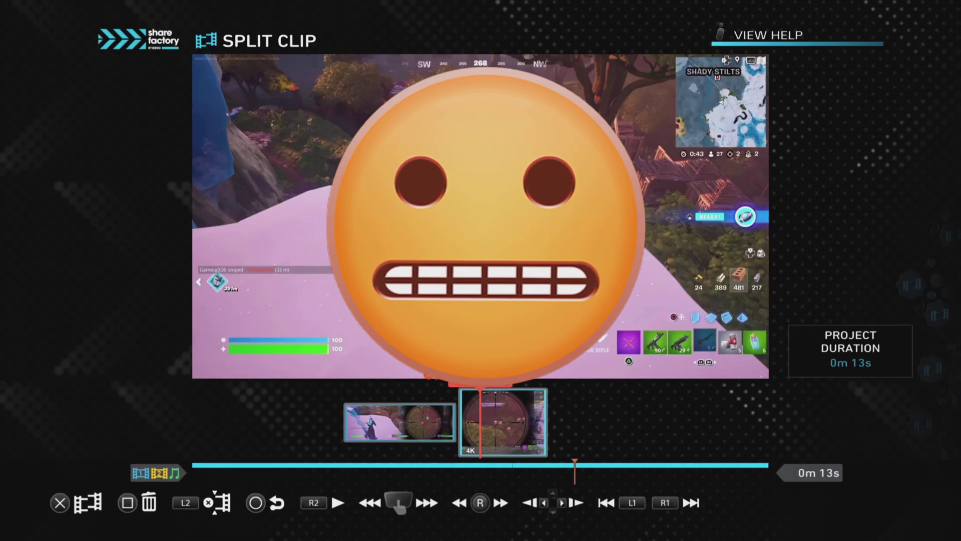
pyautogui.press('Left')
pyautogui.press('Left')
pyautogui.press('Left')
pyautogui.press('Left')
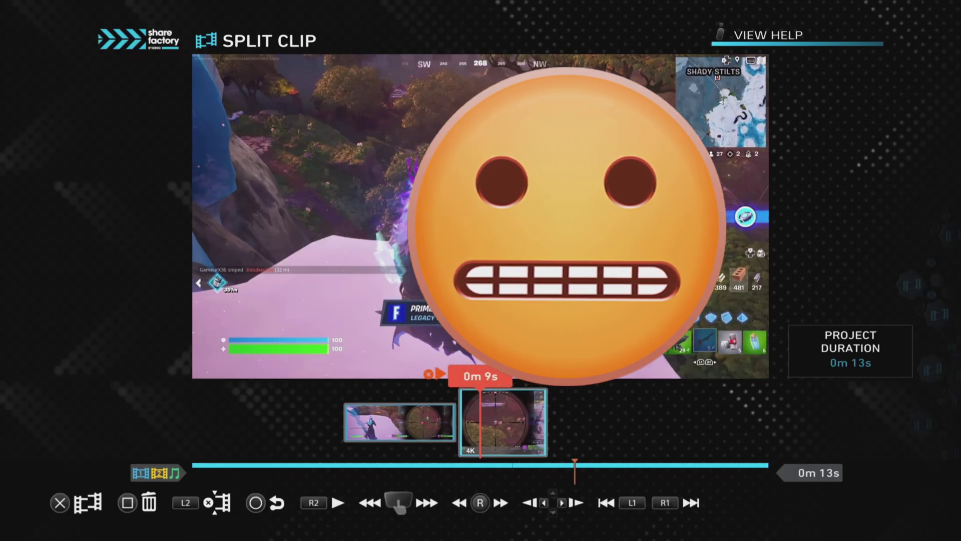
pyautogui.press('Left')
pyautogui.press('Left')
pyautogui.press('Left')
pyautogui.press('Left')
pyautogui.press('Left')
pyautogui.press('Left')
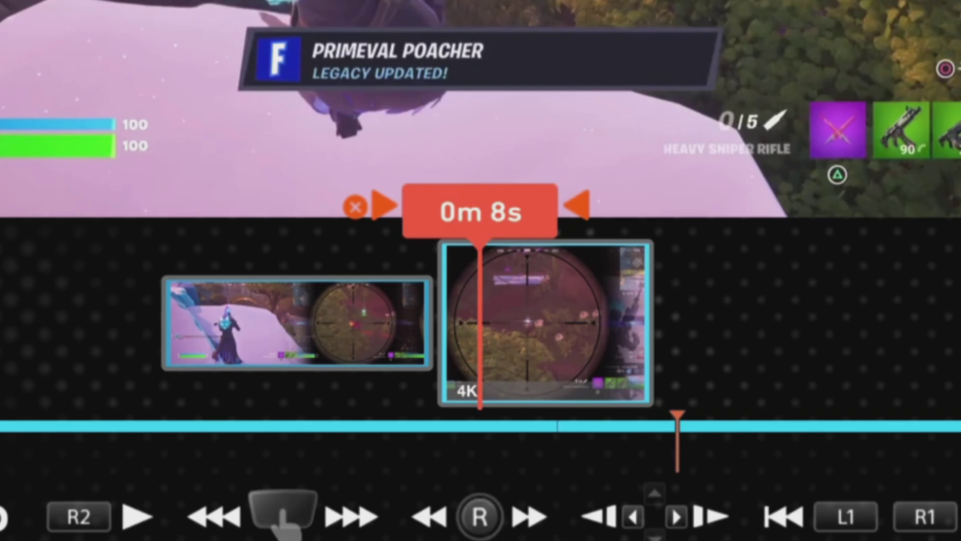
pyautogui.press('Left')
pyautogui.press('Left')
pyautogui.press('Left')
pyautogui.press('Left')
pyautogui.press('Left')
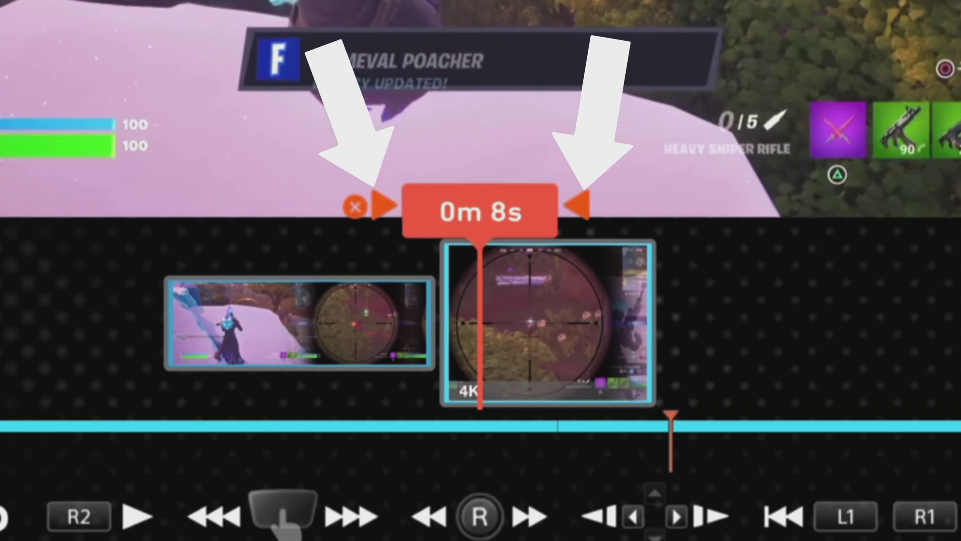
pyautogui.press('Left')
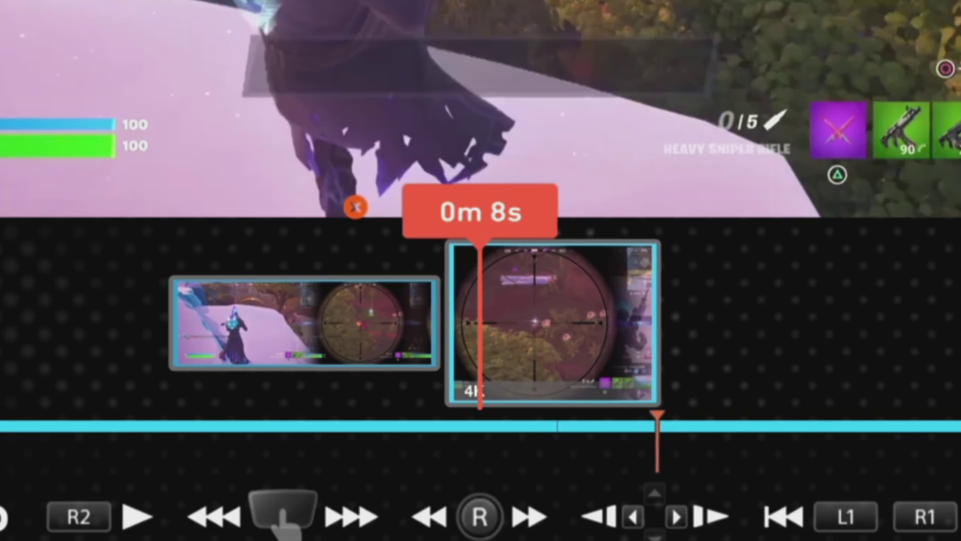
pyautogui.press('Right')
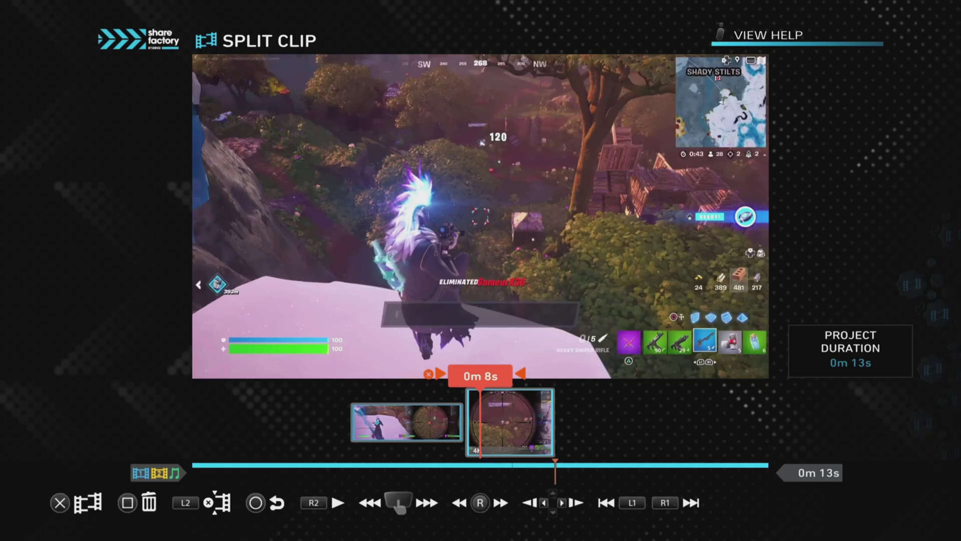
pyautogui.press('Return')
pyautogui.press('Left')
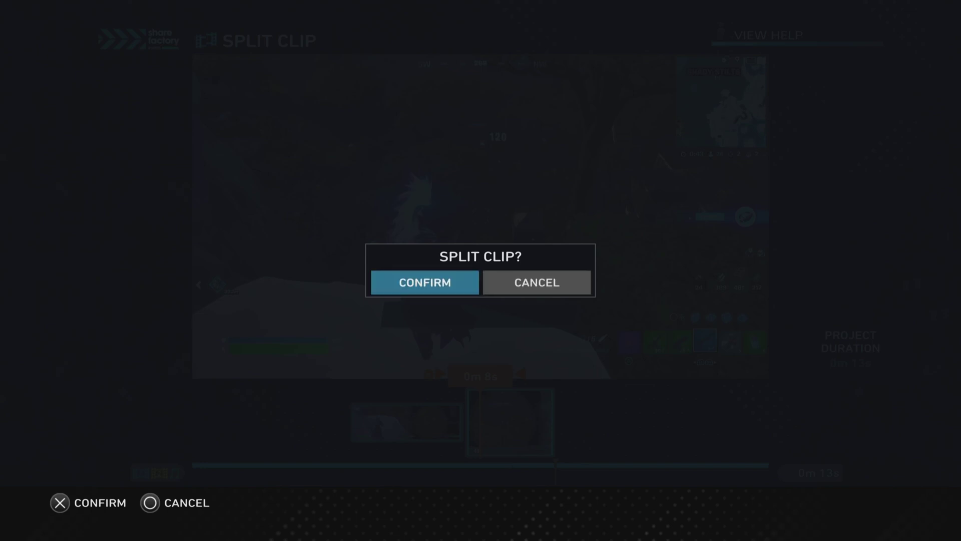
pyautogui.press('Return')
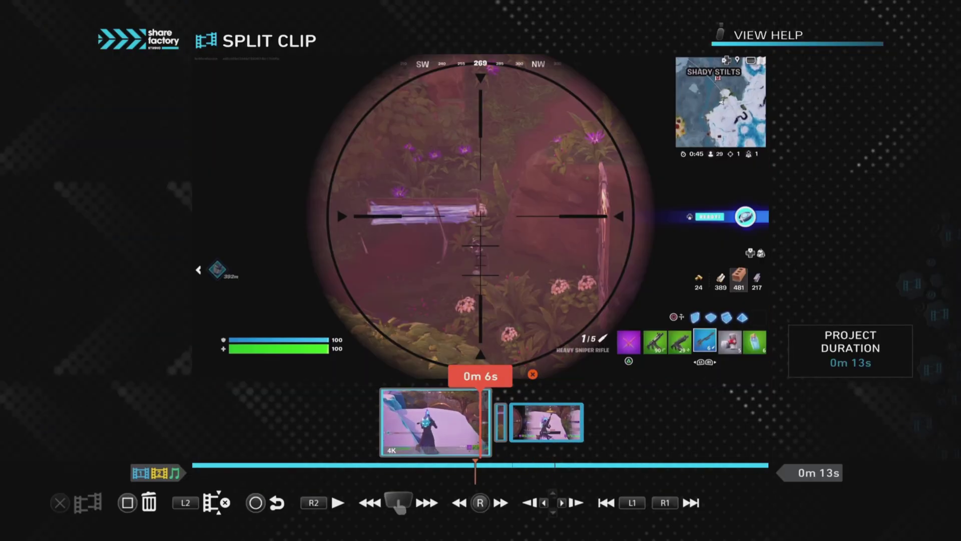
# - Play back the timeline across the split sections up to about 0m 9s
pyautogui.press('space')
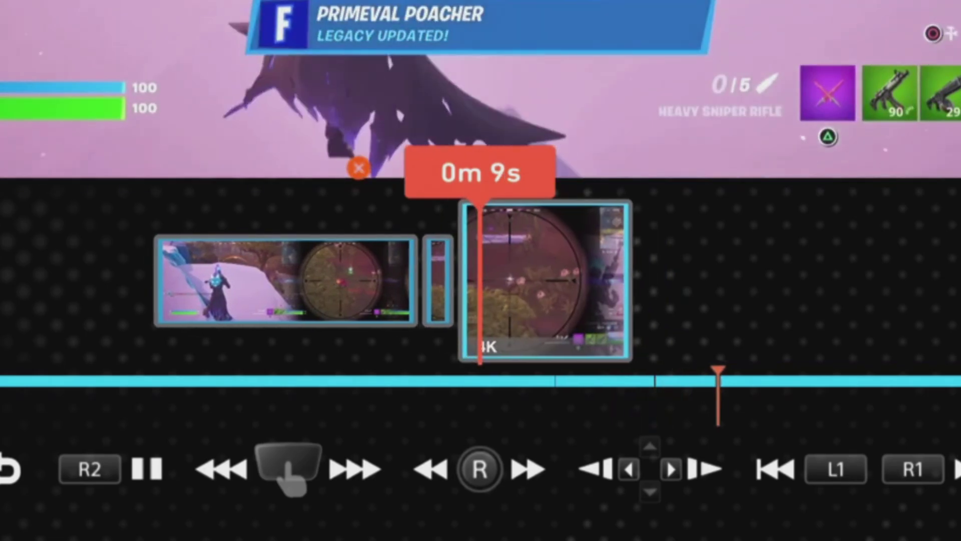
pyautogui.press('space')
pyautogui.press('Left')
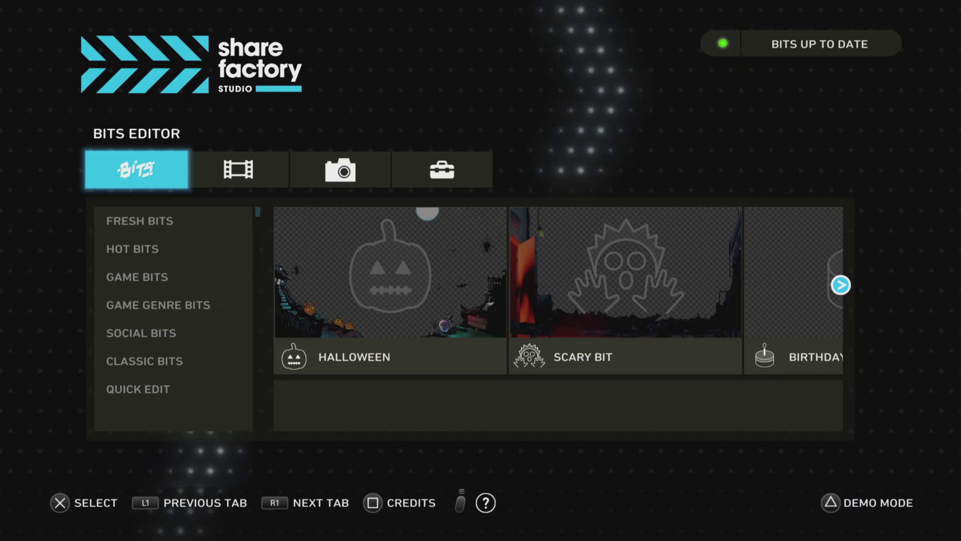
# - Create a new Video Editor project using the Anime creator pack
pyautogui.press('Right')
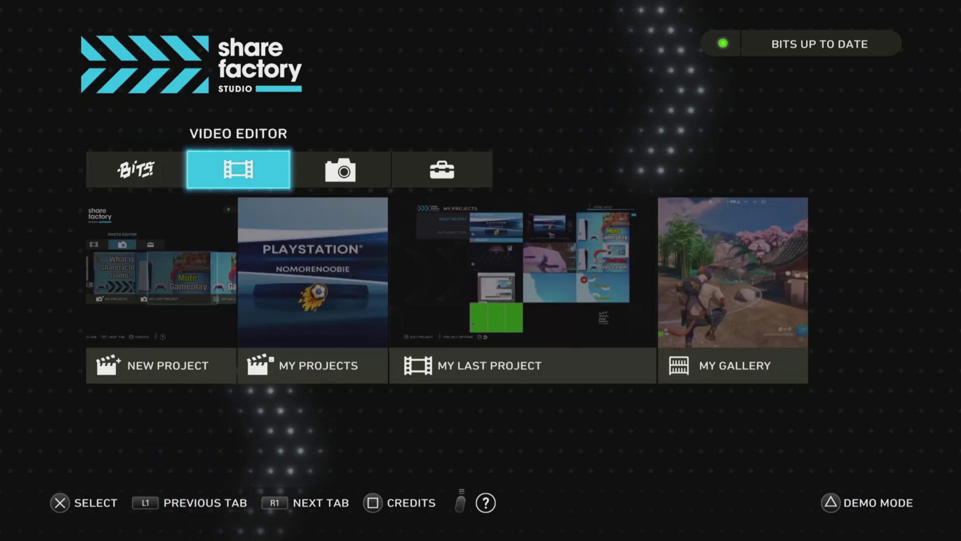
pyautogui.press('Down')
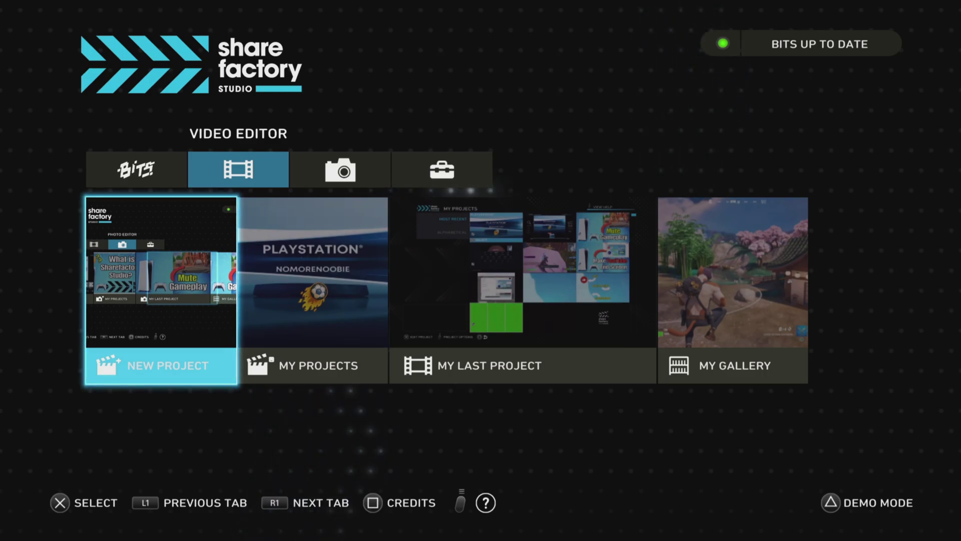
pyautogui.press('Return')
pyautogui.press('Down')
pyautogui.press('Down')
pyautogui.press('Down')
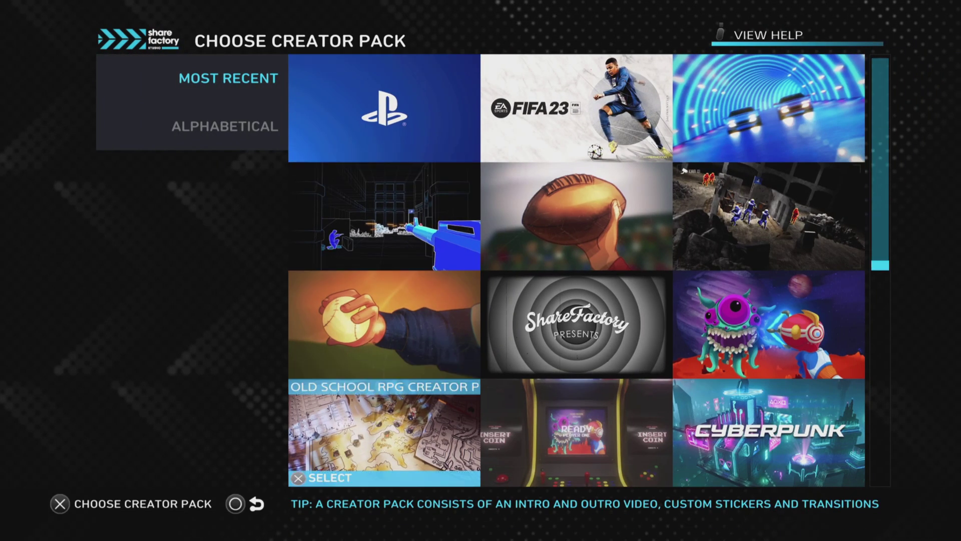
pyautogui.press('Down')
pyautogui.press('Down')
pyautogui.press('Up')
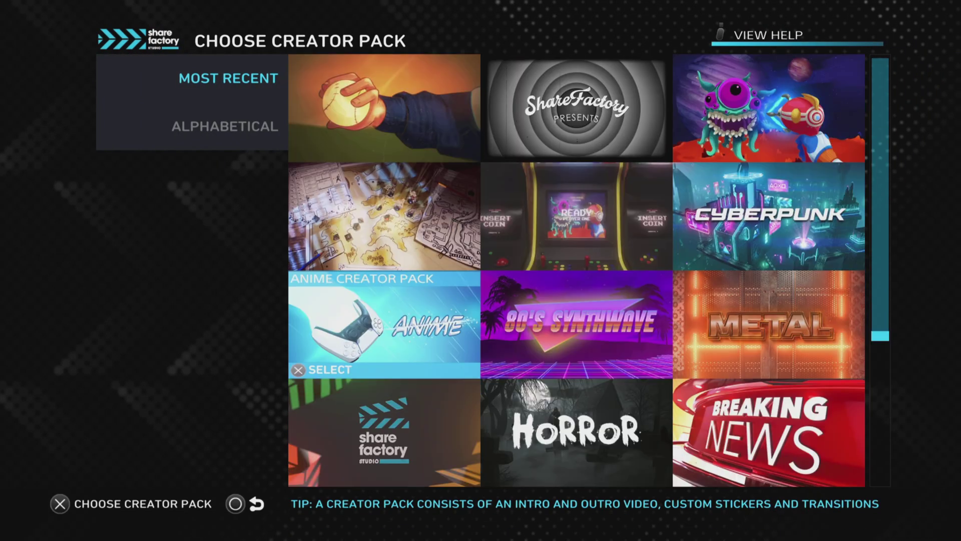
pyautogui.press('Return')
# - Deselect the creator pack's preselected intro, outro and stinger clips
pyautogui.press('Return')
pyautogui.press('Right')
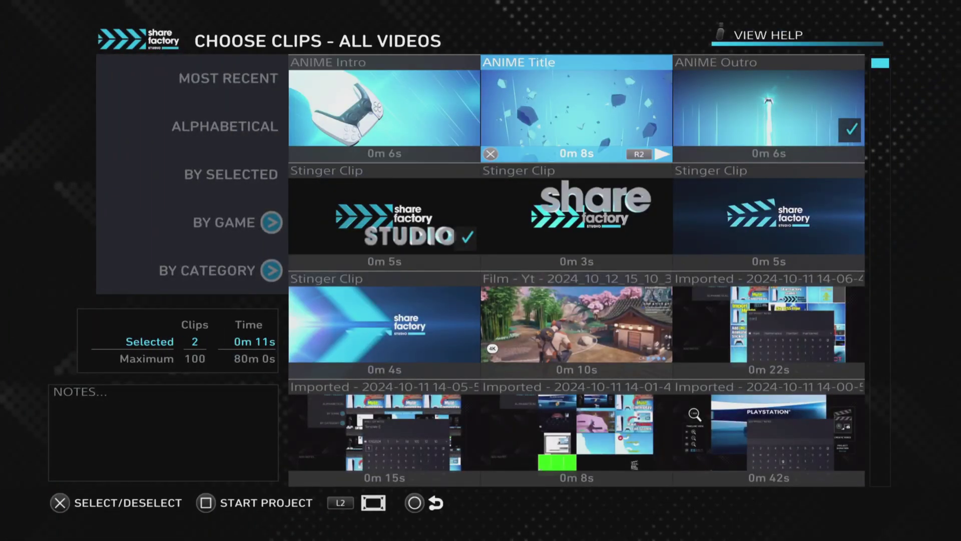
pyautogui.press('Right')
pyautogui.press('Return')
pyautogui.press('Down')
pyautogui.press('Left')
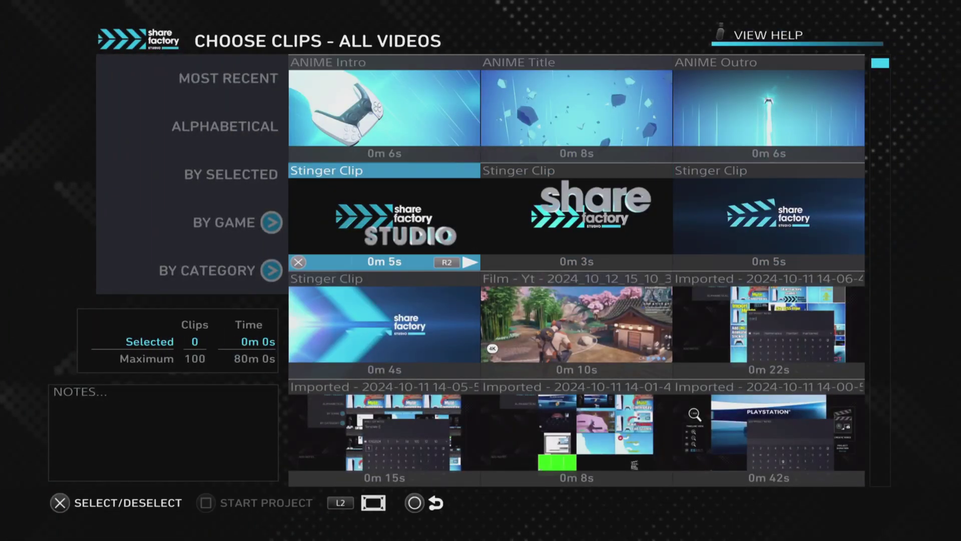
# - Choose the 10-second "Film - Yt" gameplay video from the most recent clips and start the project named ANIME
pyautogui.press('Left')
pyautogui.press('Down')
pyautogui.press('Down')
pyautogui.press('Down')
pyautogui.press('Up')
pyautogui.press('Up')
pyautogui.press('Up')
pyautogui.press('Right')
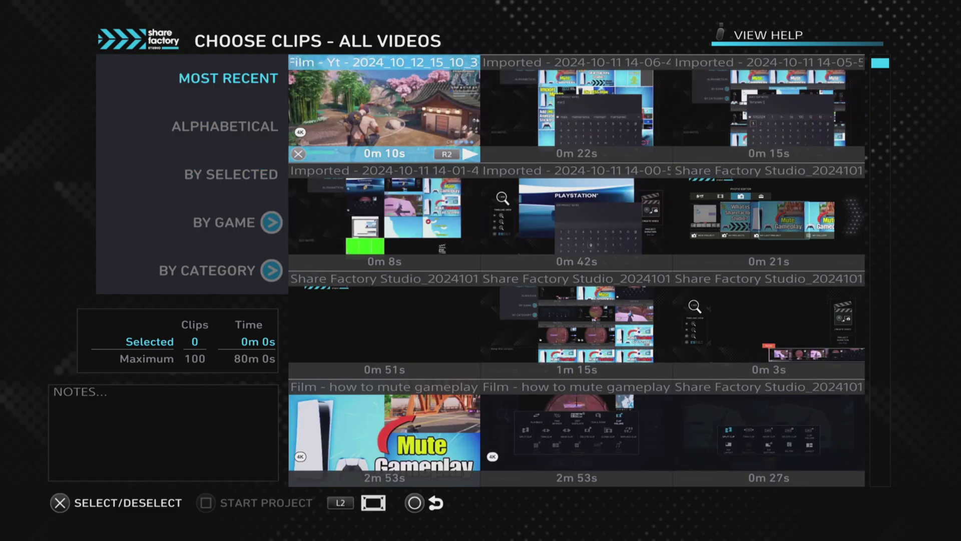
pyautogui.press('Return')
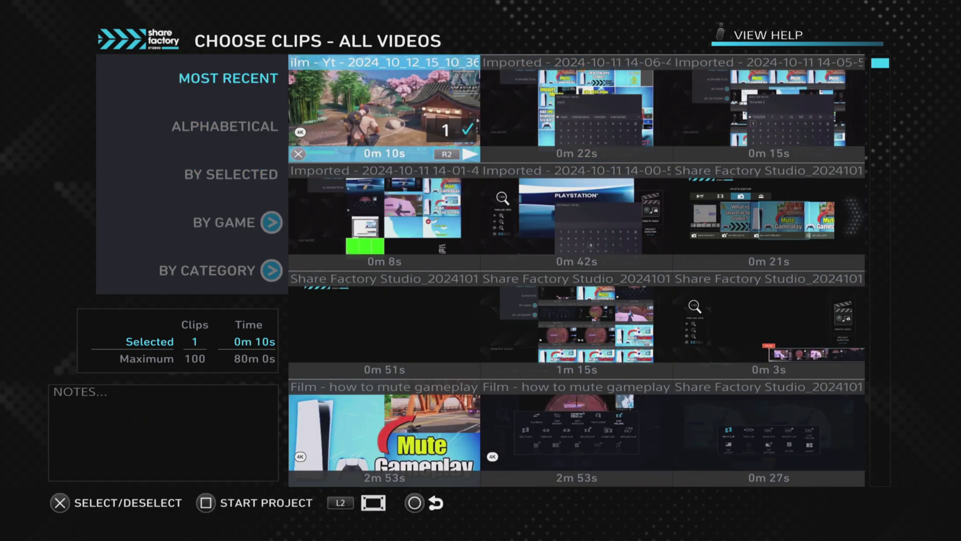
pyautogui.press('space')
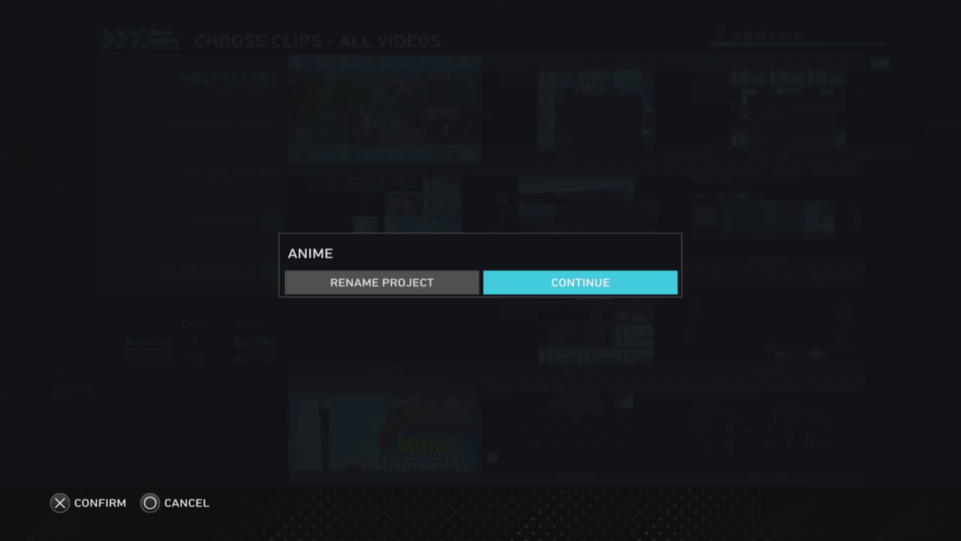
pyautogui.press('Return')
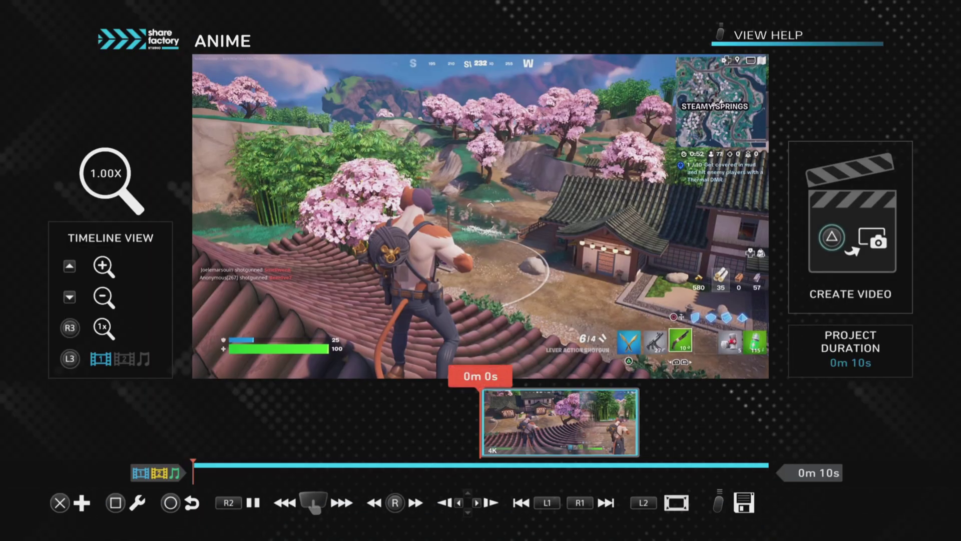
# - Find the cut point in the gameplay clip and split it at 0m 5s
pyautogui.press('Right')
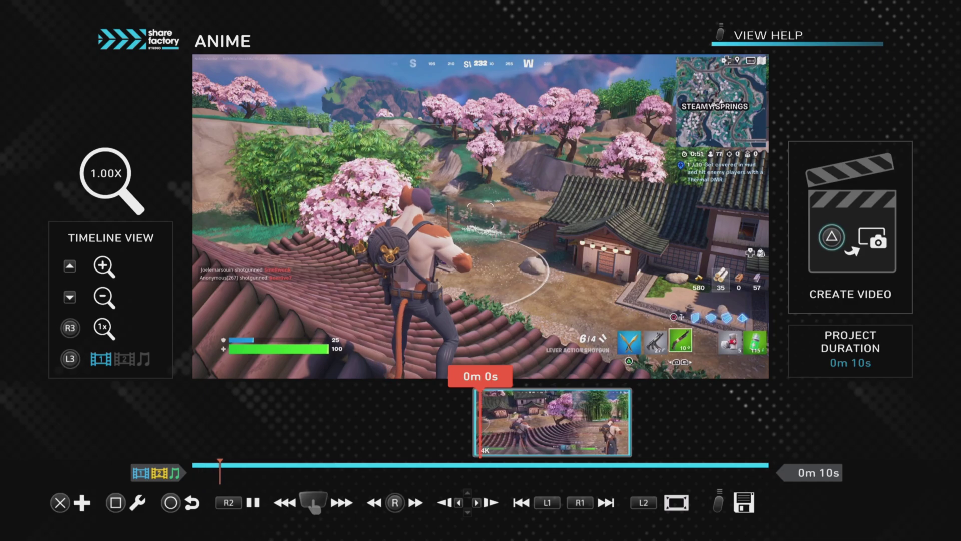
pyautogui.press('Right')
pyautogui.press('space')
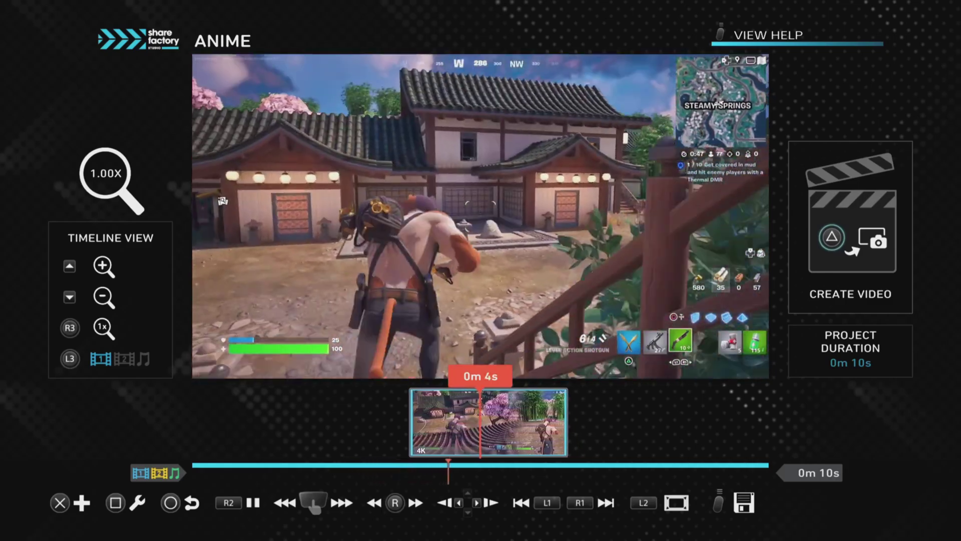
pyautogui.press('space')
pyautogui.press('Left')
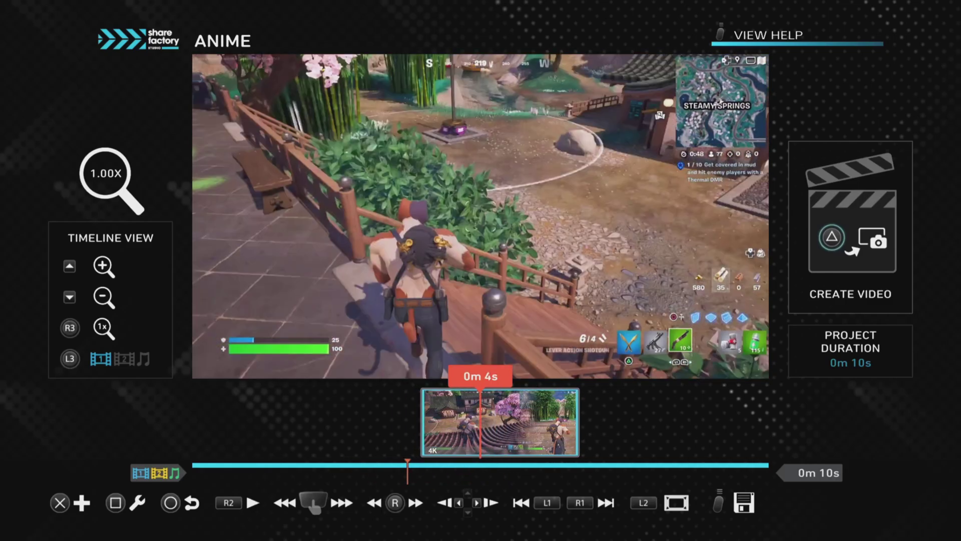
pyautogui.press('space')
pyautogui.press('space')
pyautogui.press('Left')
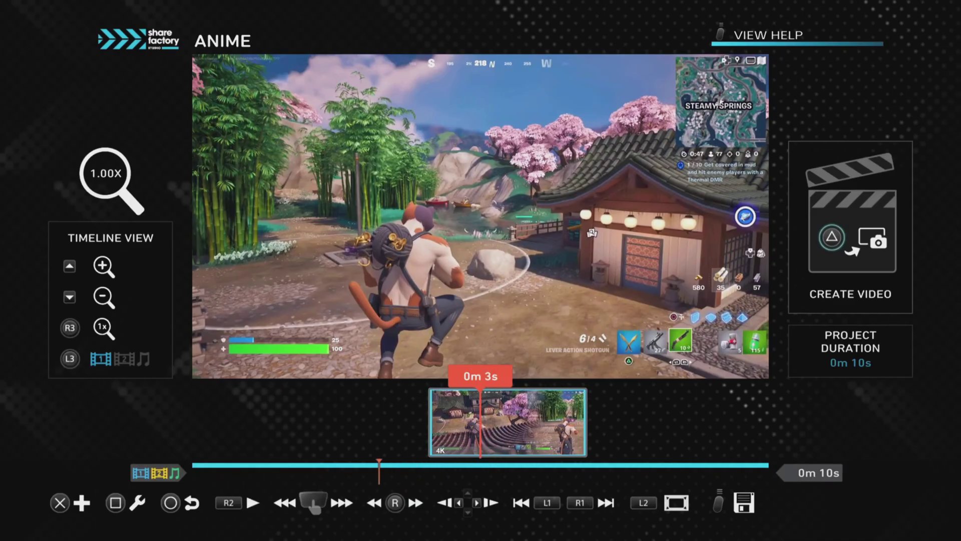
pyautogui.press('space')
pyautogui.press('space')
pyautogui.press('Return')
pyautogui.press('Left')
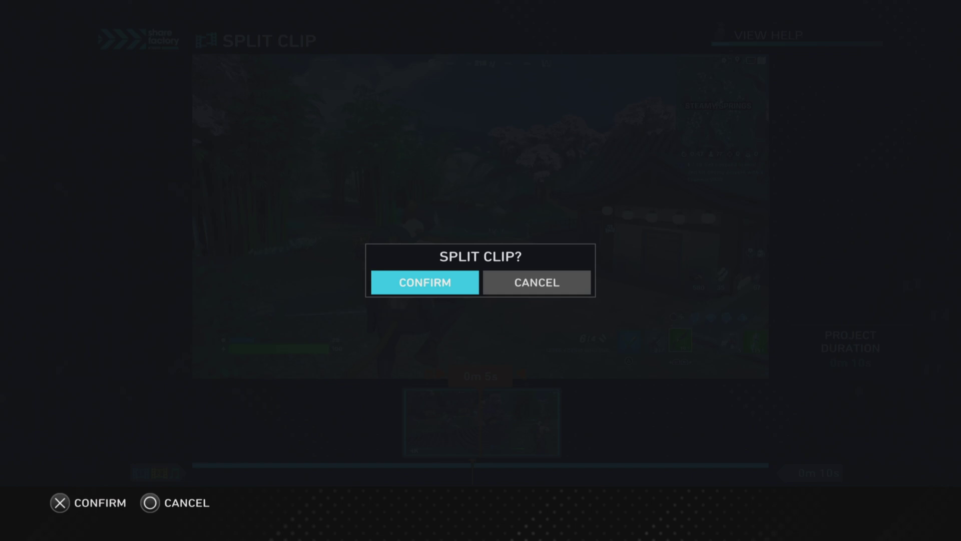
pyautogui.press('Return')
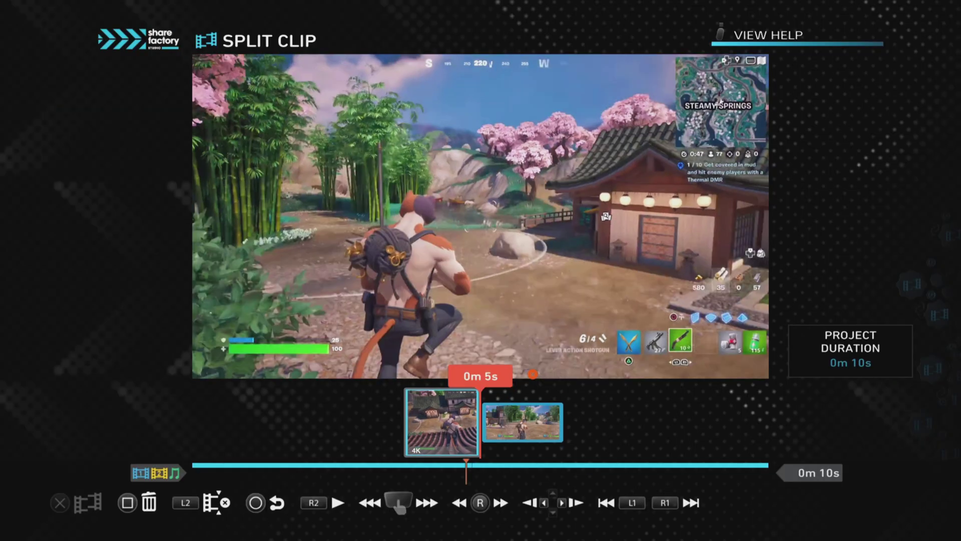
# - Set the clip volume of the first split section to 0% without applying it to all clips
pyautogui.press('Left')
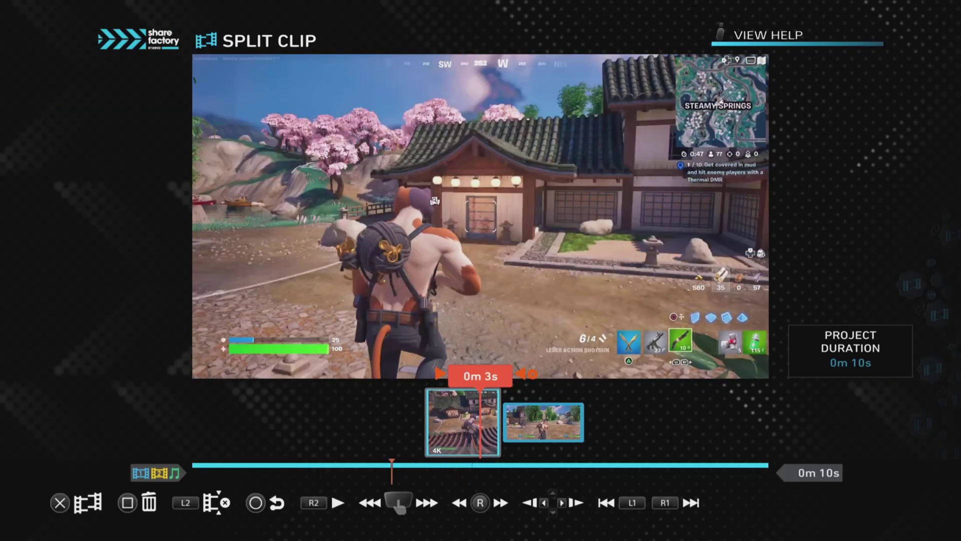
pyautogui.press('Return')
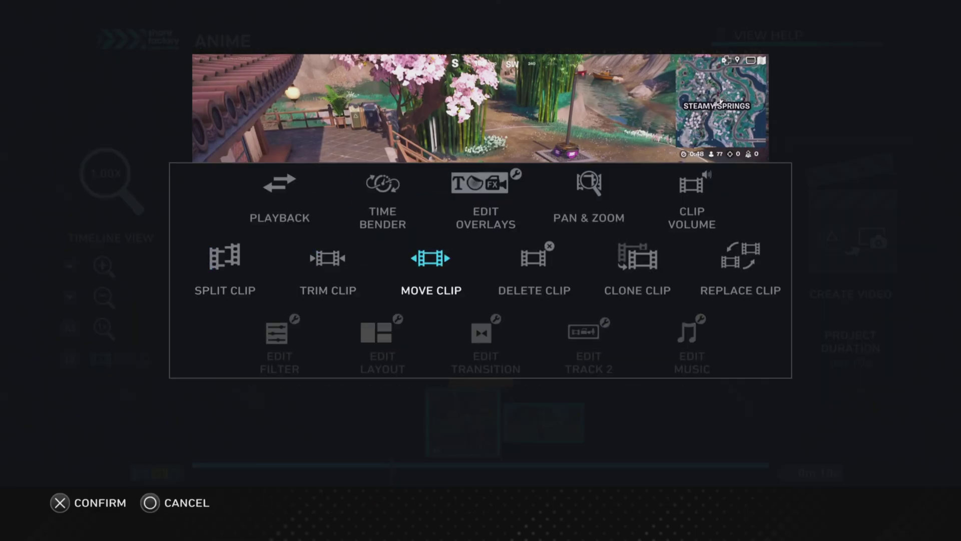
pyautogui.press('Right')
pyautogui.press('Up')
pyautogui.press('Return')
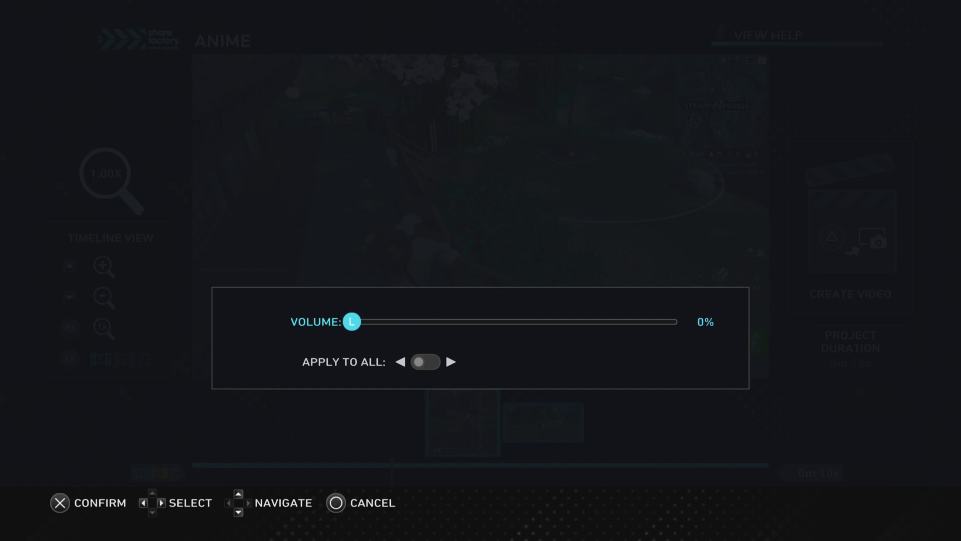
pyautogui.press('Return')
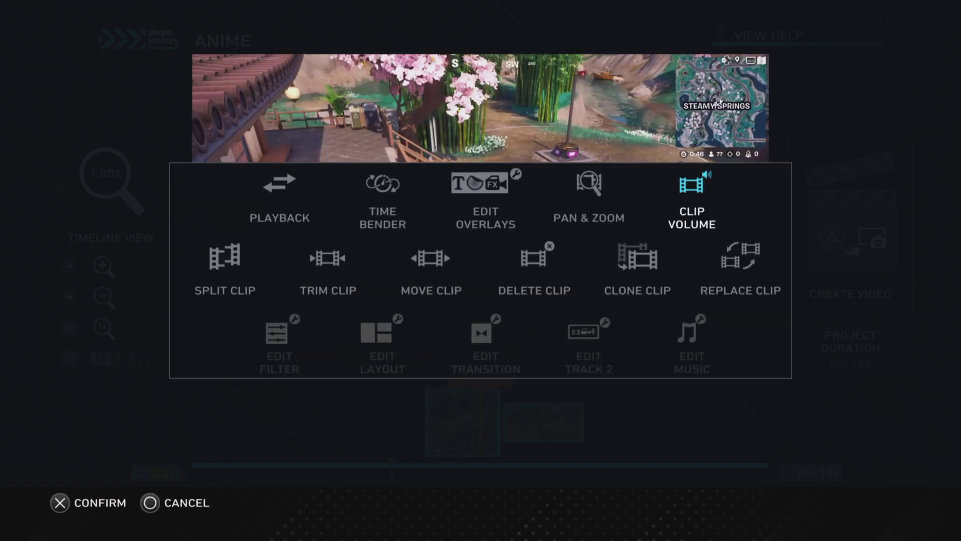
pyautogui.press('Escape')
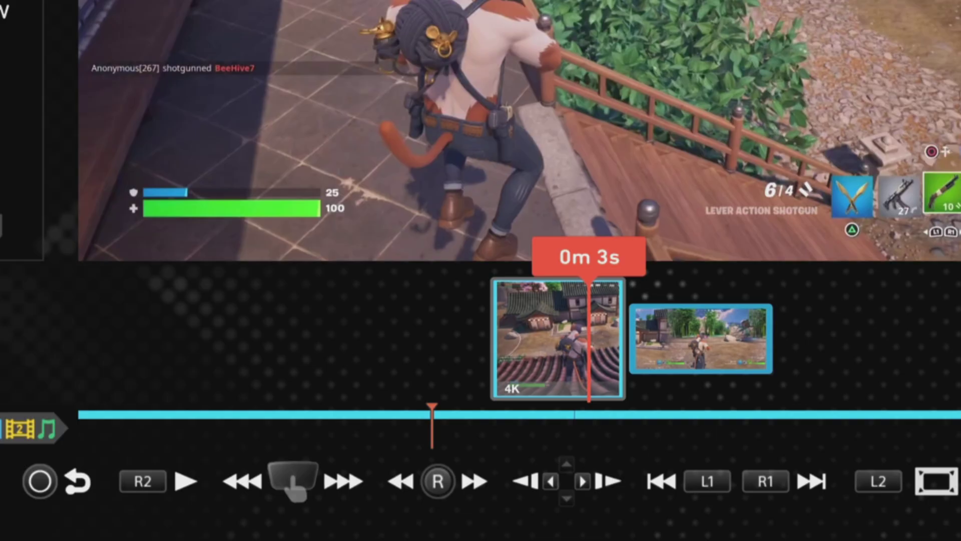
# - Add the 10-second "Film - Yt" gameplay video as a Track 2 clip starting at 0m 0s
pyautogui.press('Left')
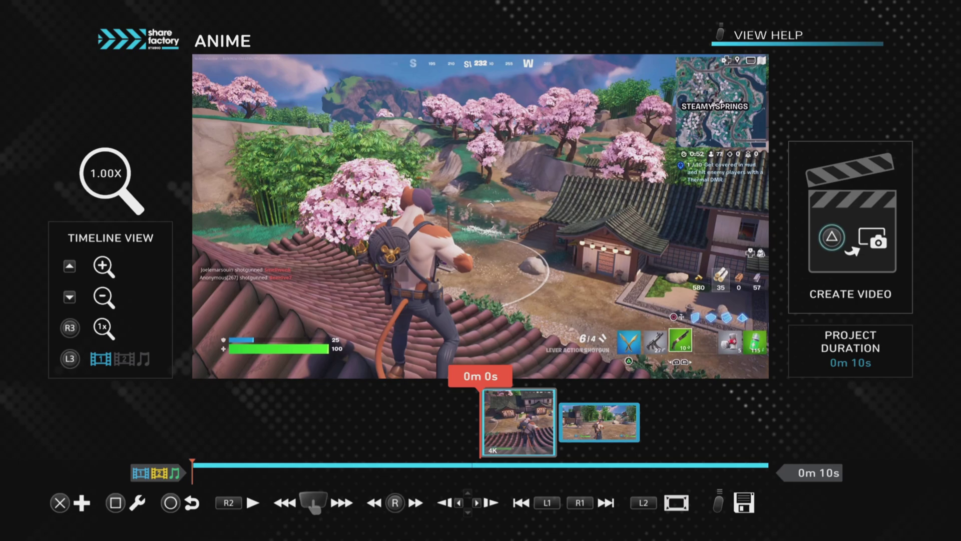
pyautogui.press('Return')
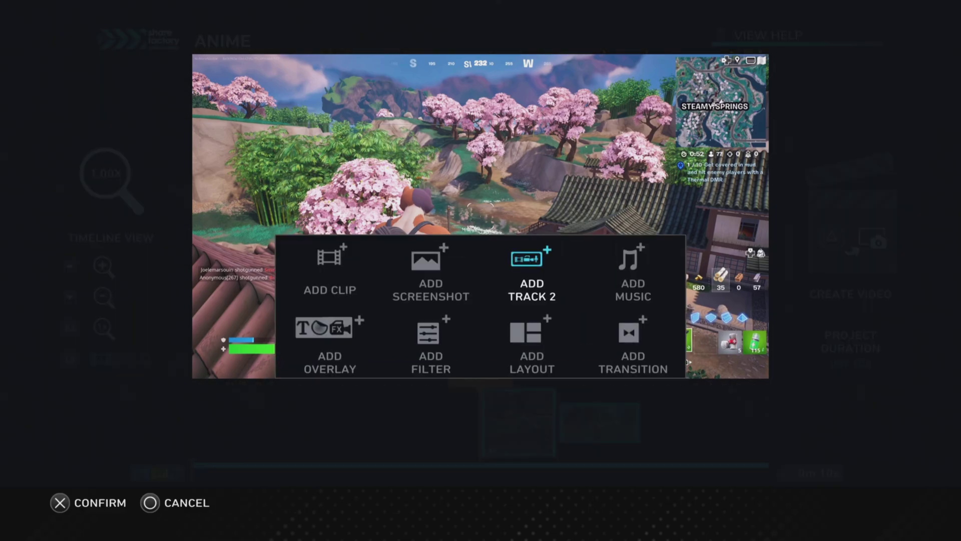
pyautogui.press('Return')
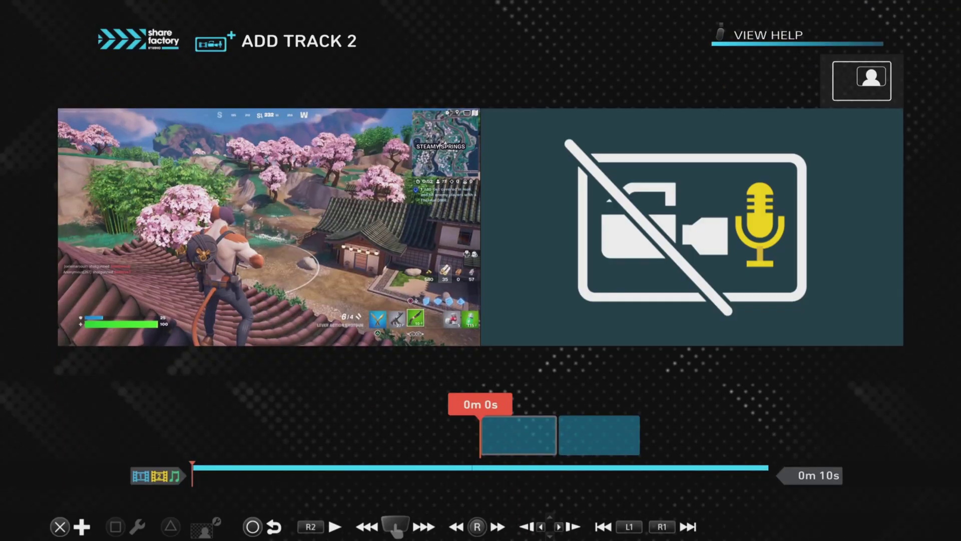
pyautogui.press('Return')
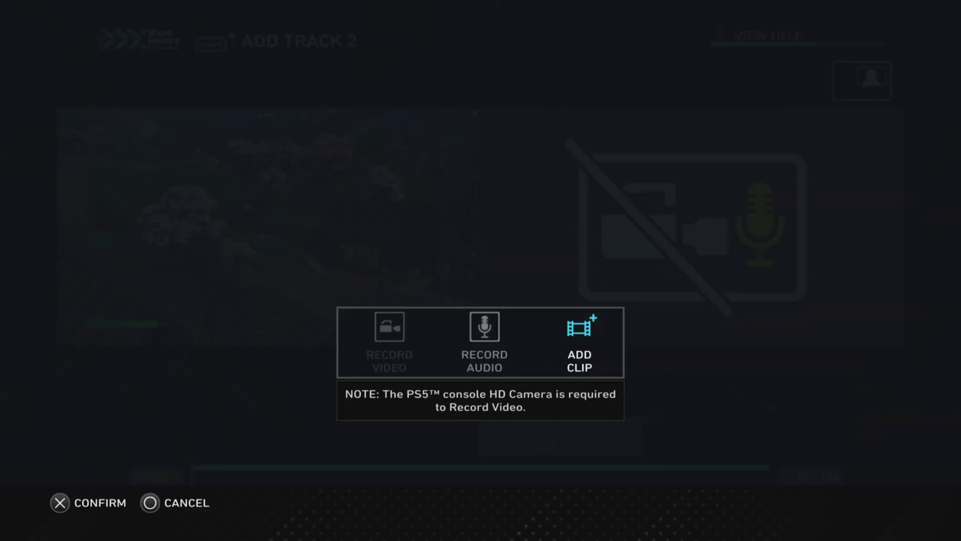
pyautogui.press('Return')
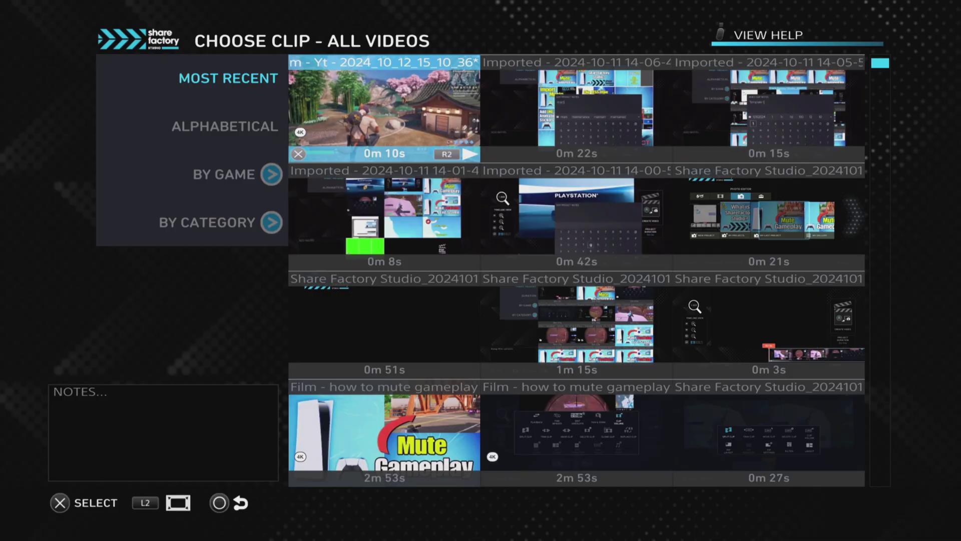
pyautogui.press('Return')
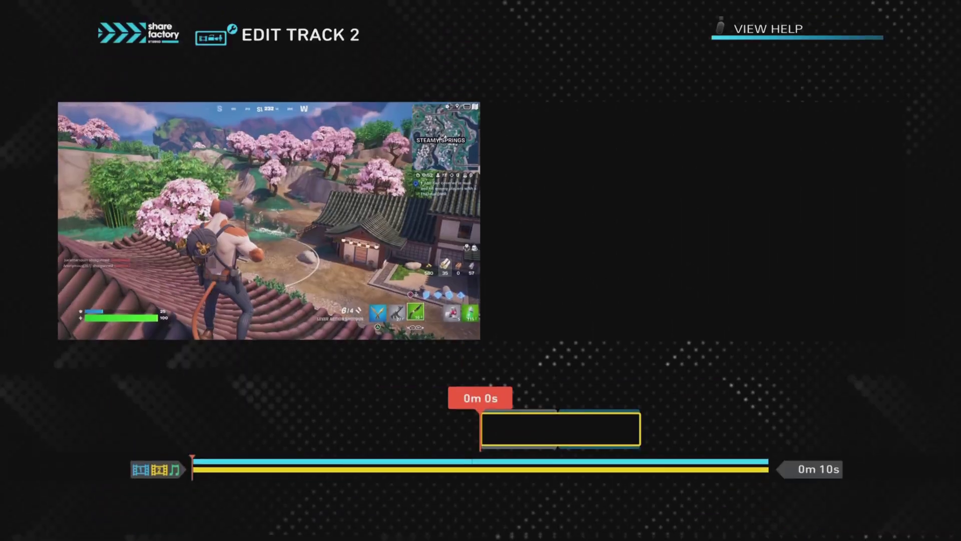
# - Find the cut point in the Track 2 clip by playing it back and split it at 0m 4s
pyautogui.press('space')
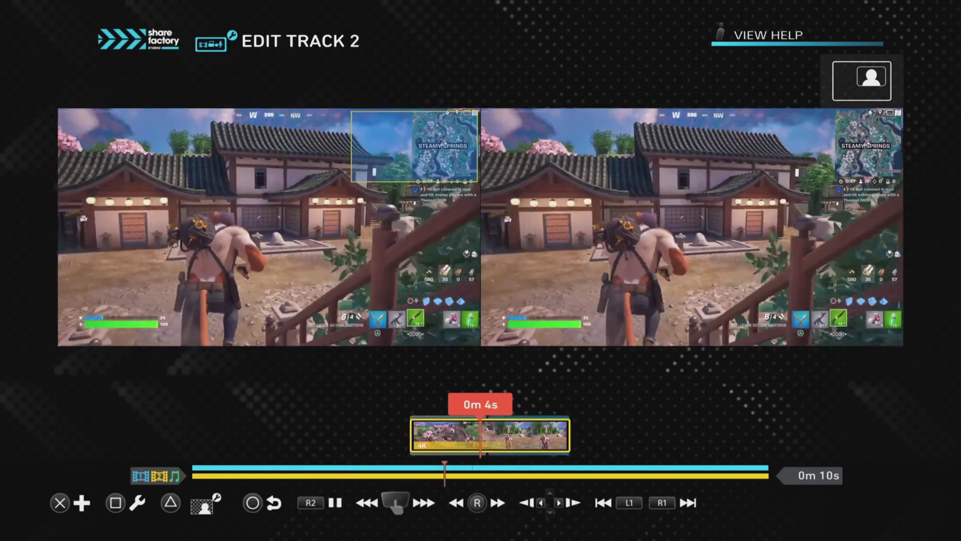
pyautogui.press('space')
pyautogui.press('Left')
pyautogui.press('space')
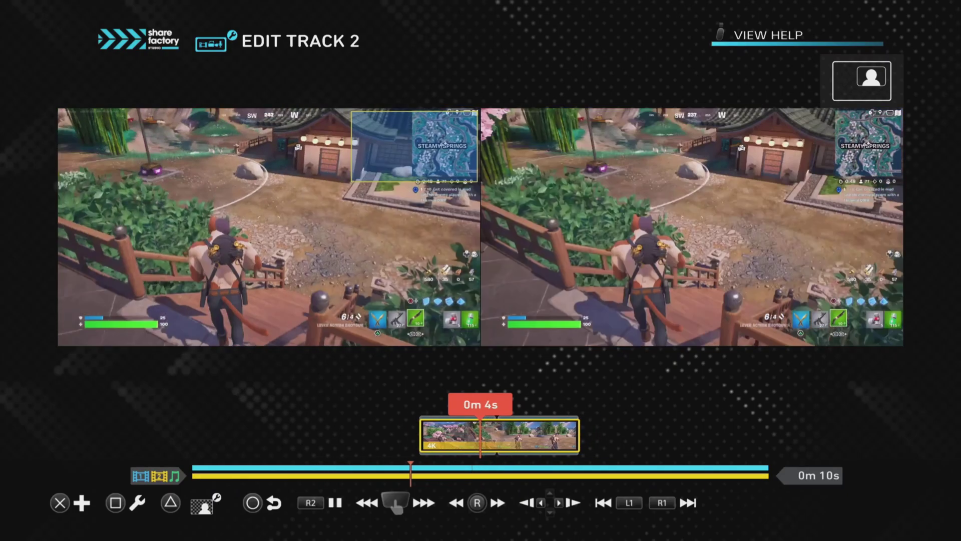
pyautogui.press('space')
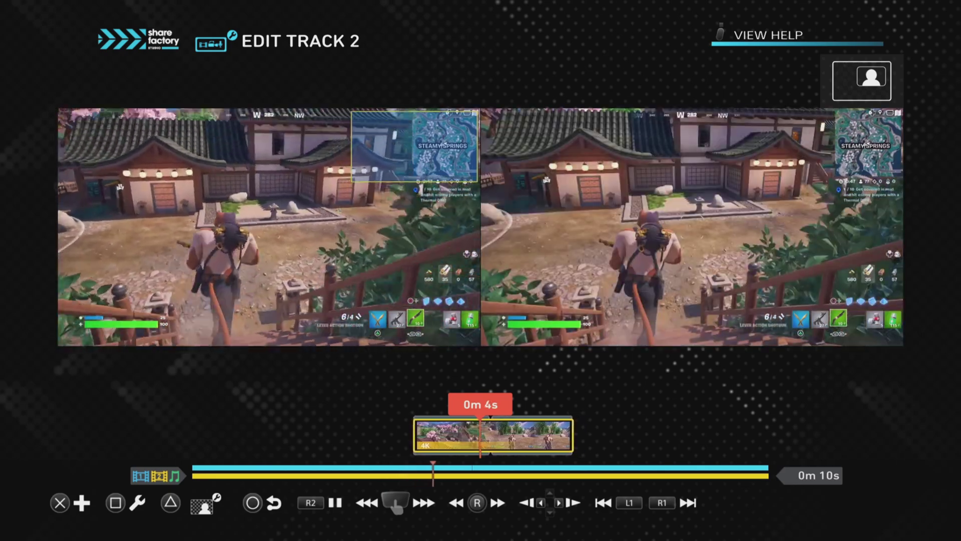
pyautogui.press('space')
pyautogui.press('space')
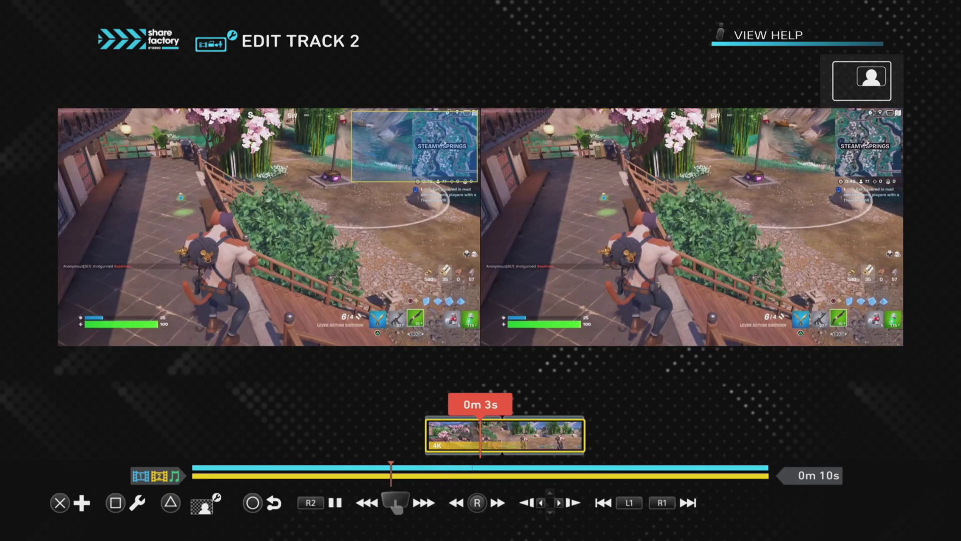
pyautogui.press('space')
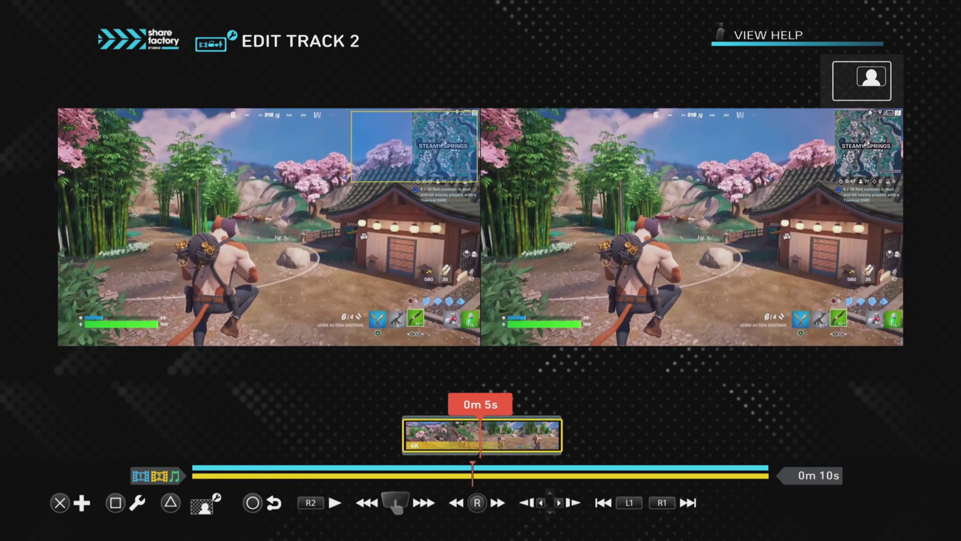
pyautogui.press('Left')
pyautogui.press('space')
pyautogui.press('space')
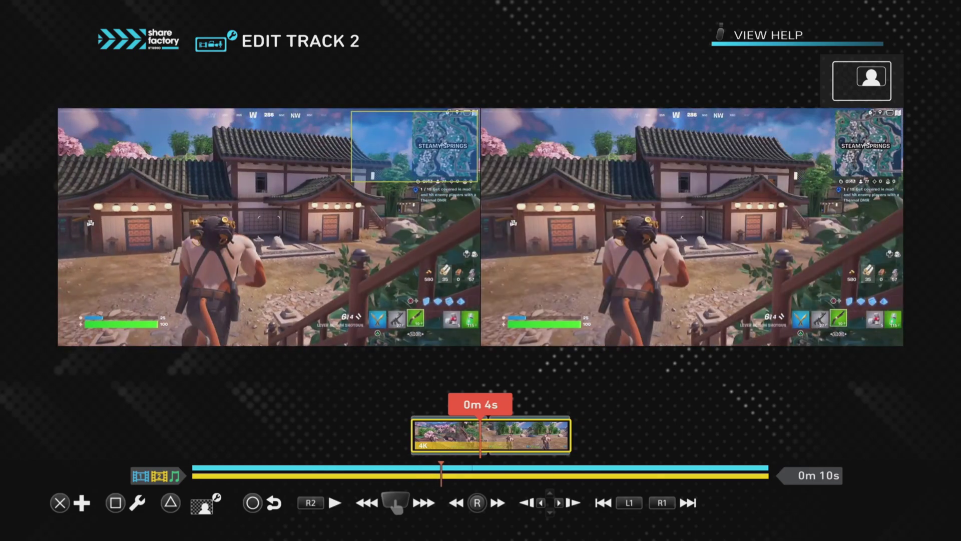
pyautogui.press('space')
pyautogui.press('space')
pyautogui.press('Return')
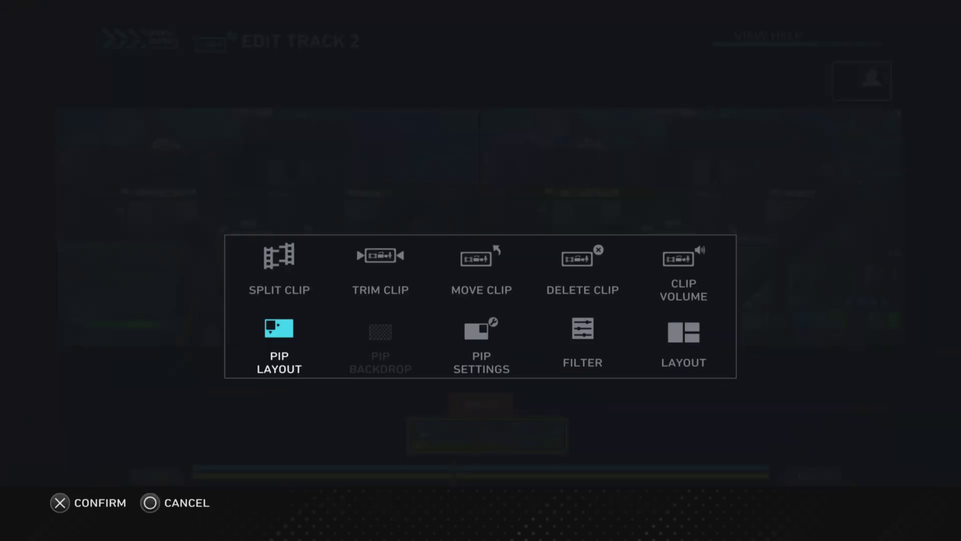
pyautogui.press('Return')
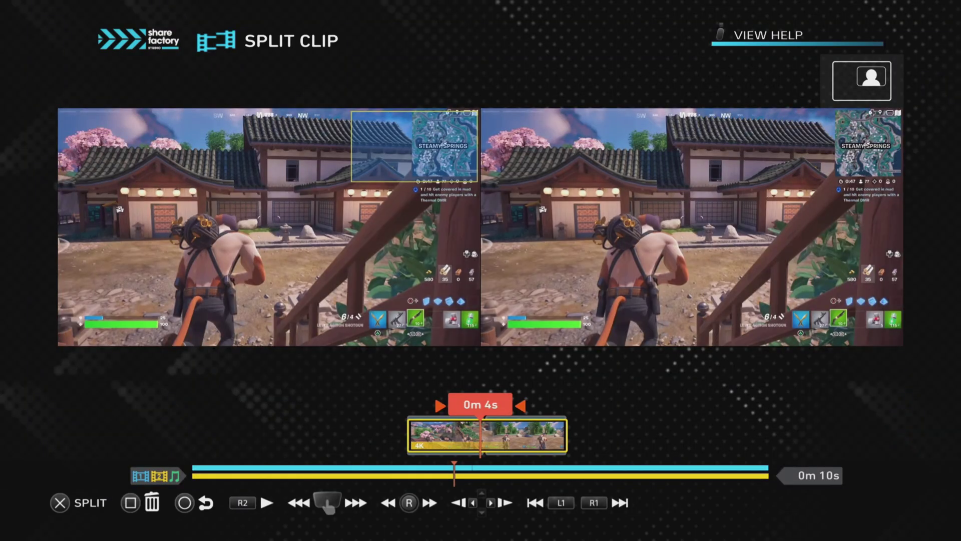
pyautogui.press('Return')
pyautogui.press('Left')
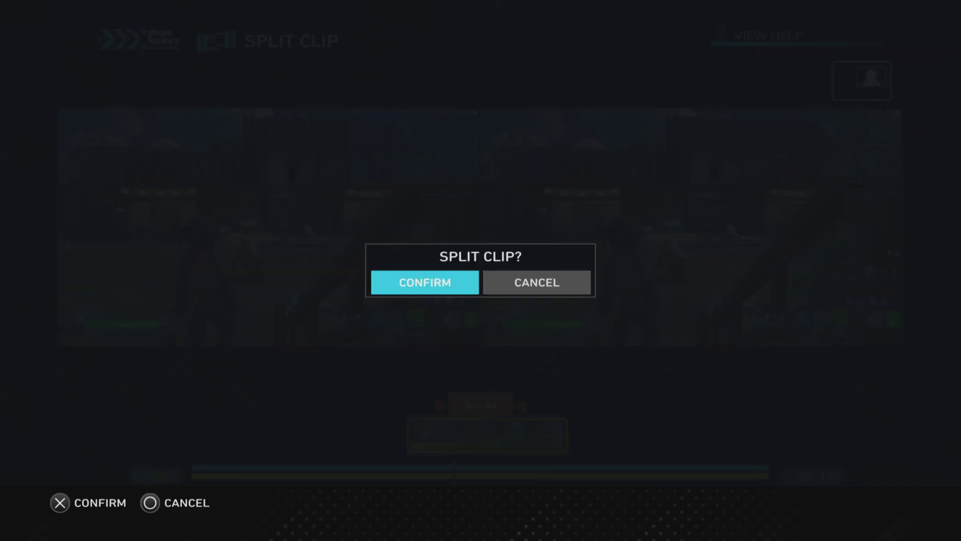
pyautogui.press('Return')
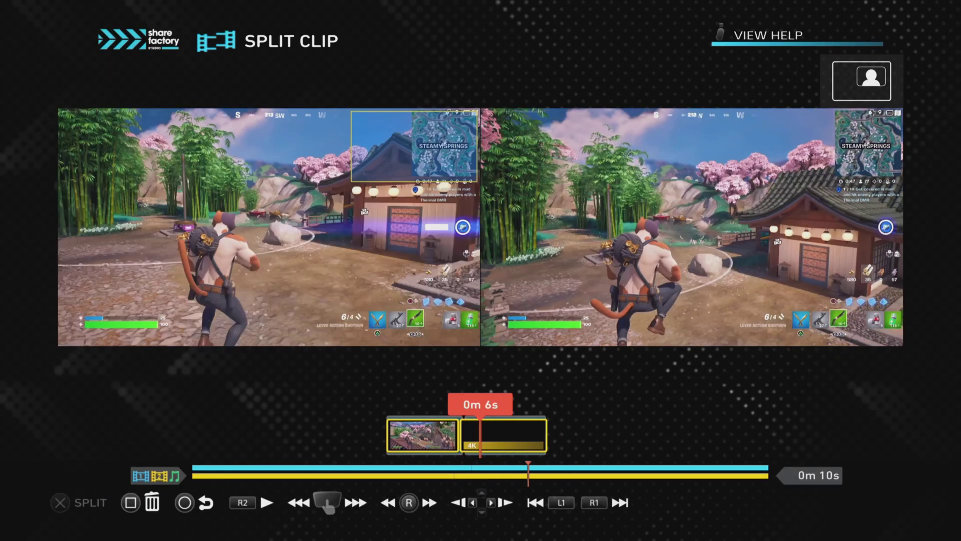
# - Delete the Track 2 section after the split and leave the split tool
pyautogui.press('Left')
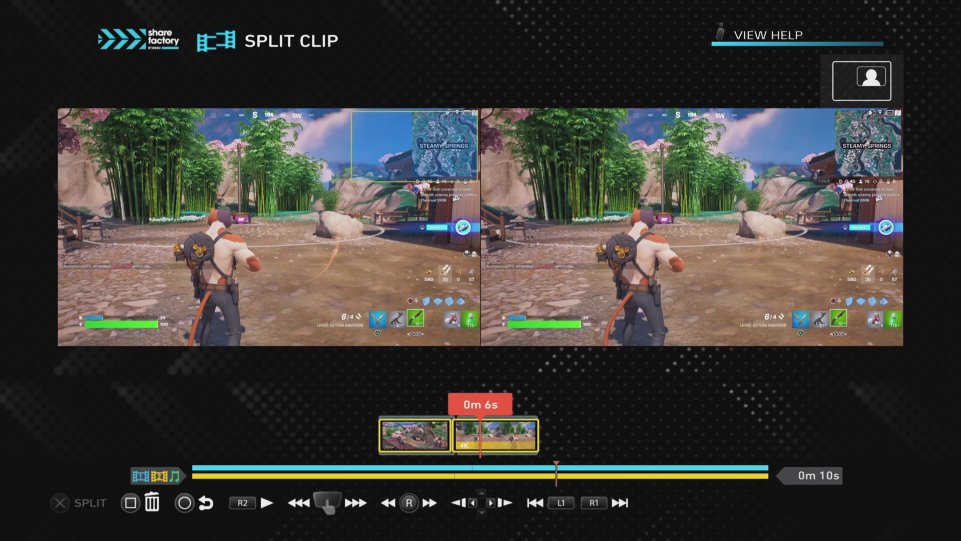
pyautogui.press('Right')
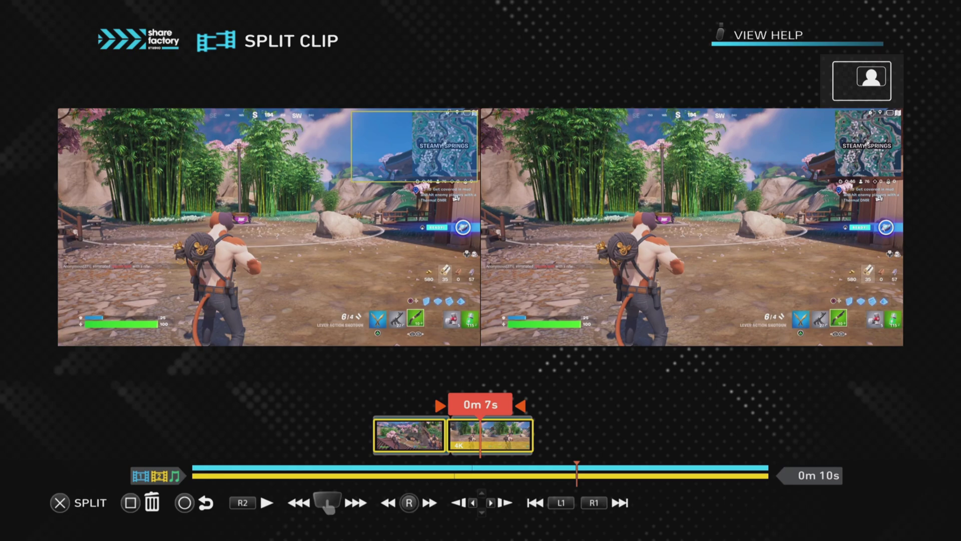
pyautogui.press('Delete')
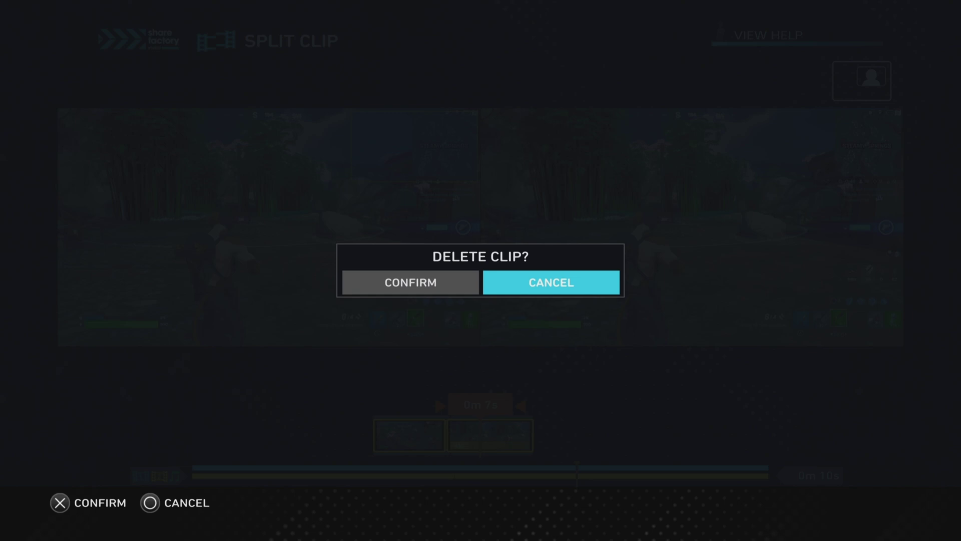
pyautogui.press('Left')
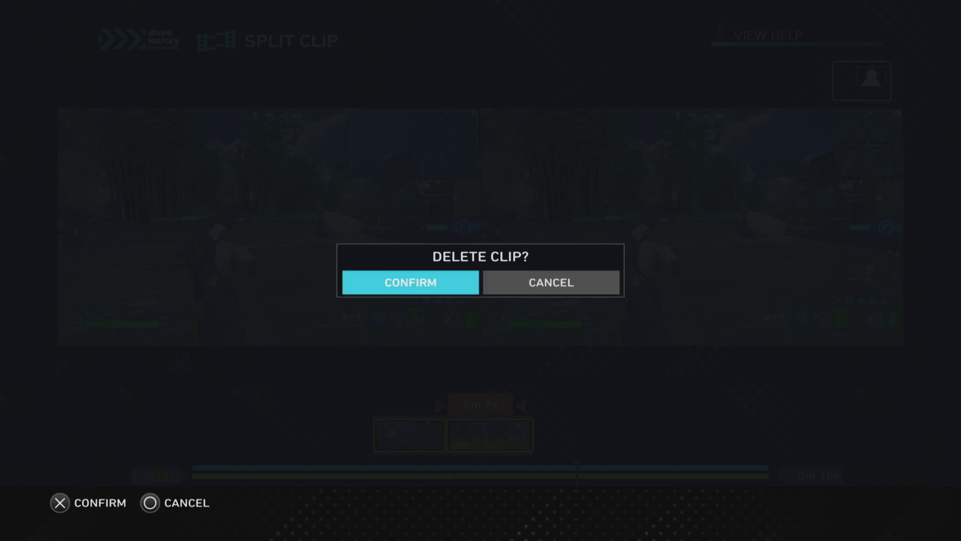
pyautogui.press('Return')
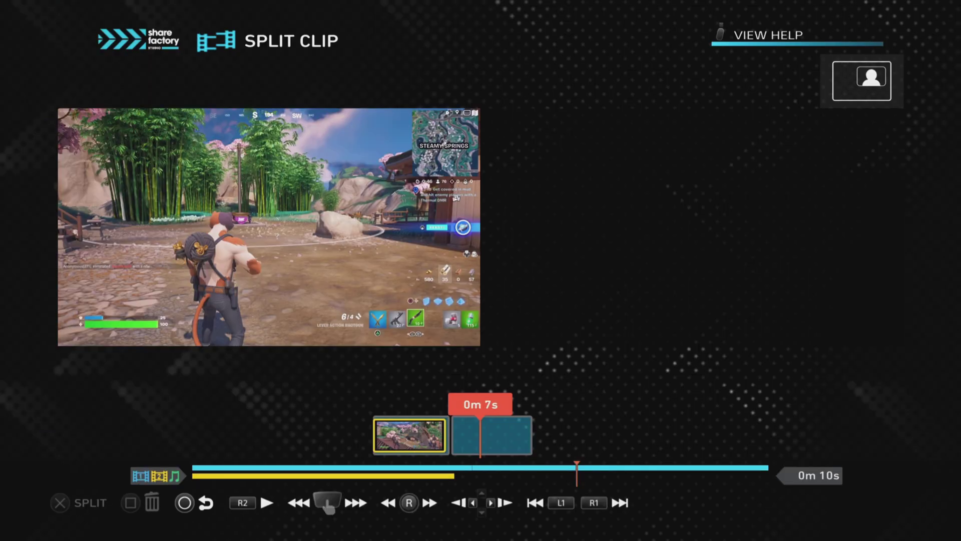
pyautogui.press('Left')
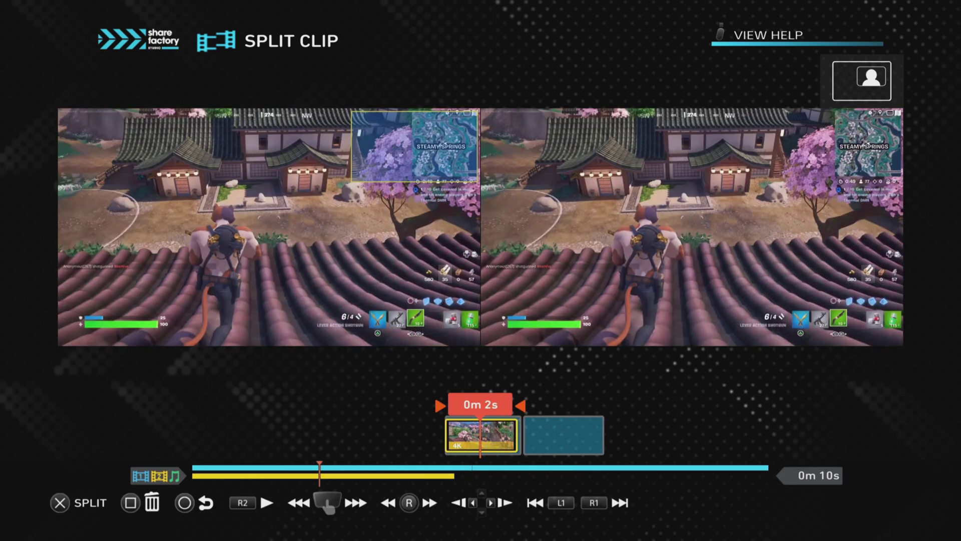
pyautogui.press('Escape')
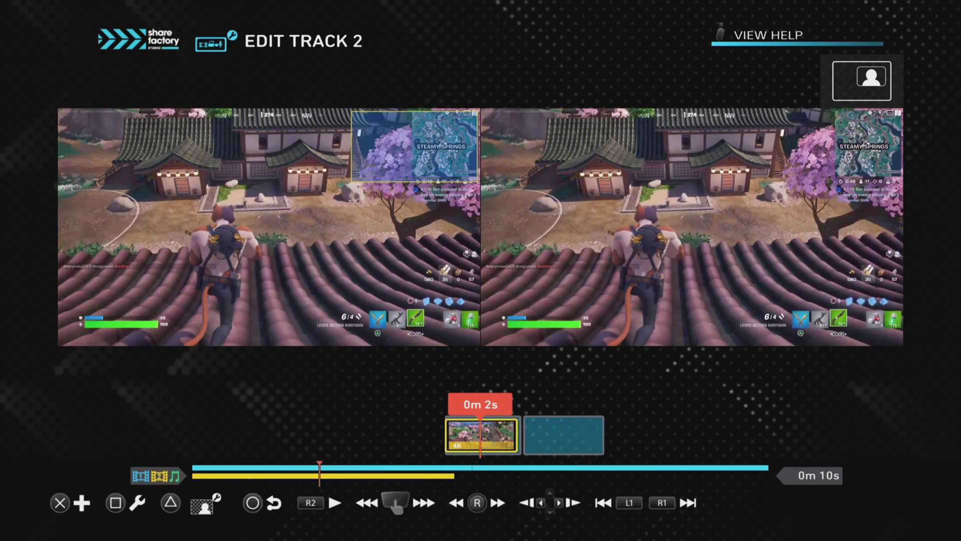
# - Set the PIP layout of the remaining Track 2 clip to Full Screen and return to the project timeline
pyautogui.press('space')
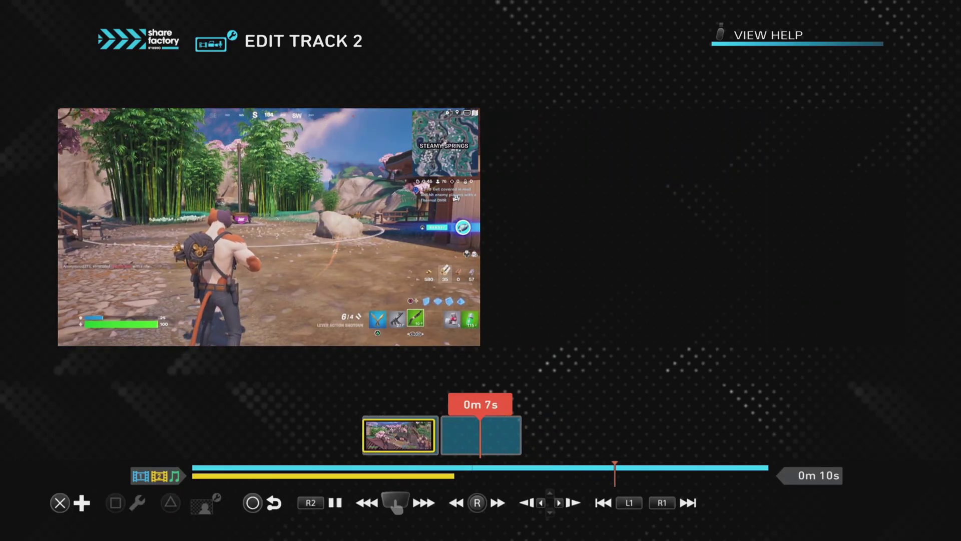
pyautogui.press('space')
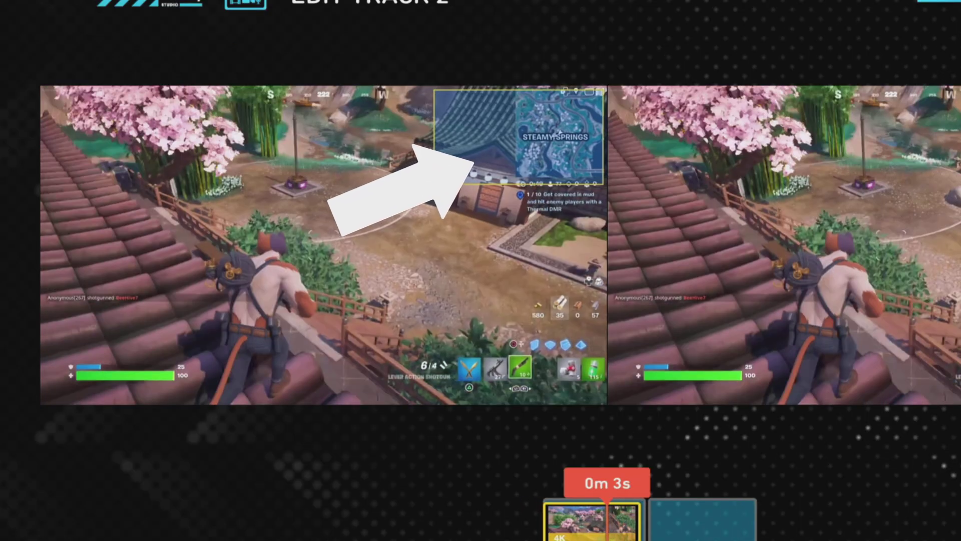
pyautogui.press('Return')
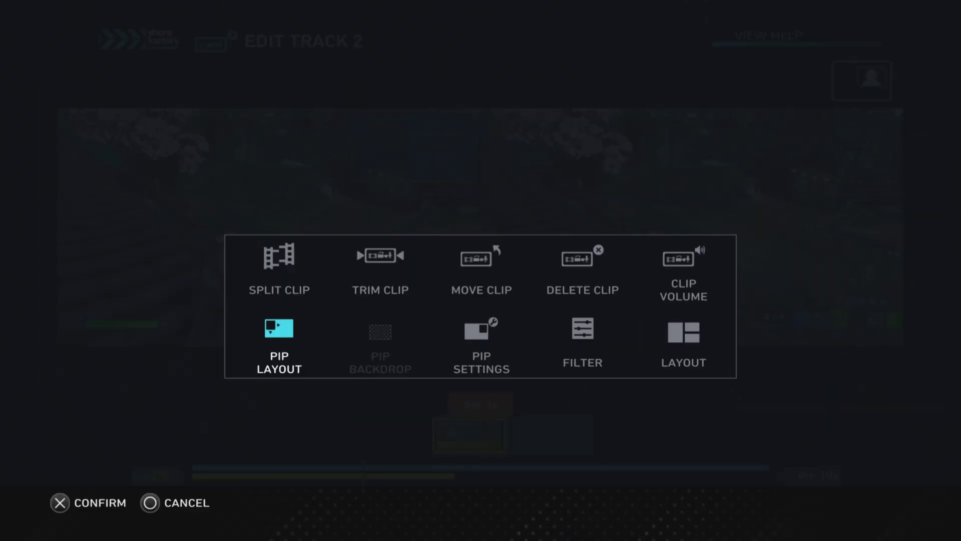
pyautogui.press('Return')
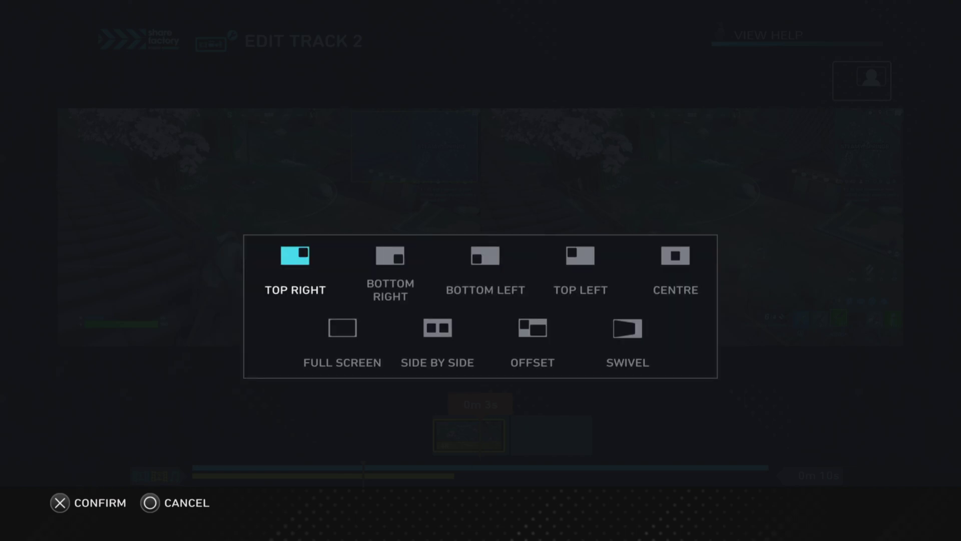
pyautogui.press('Return')
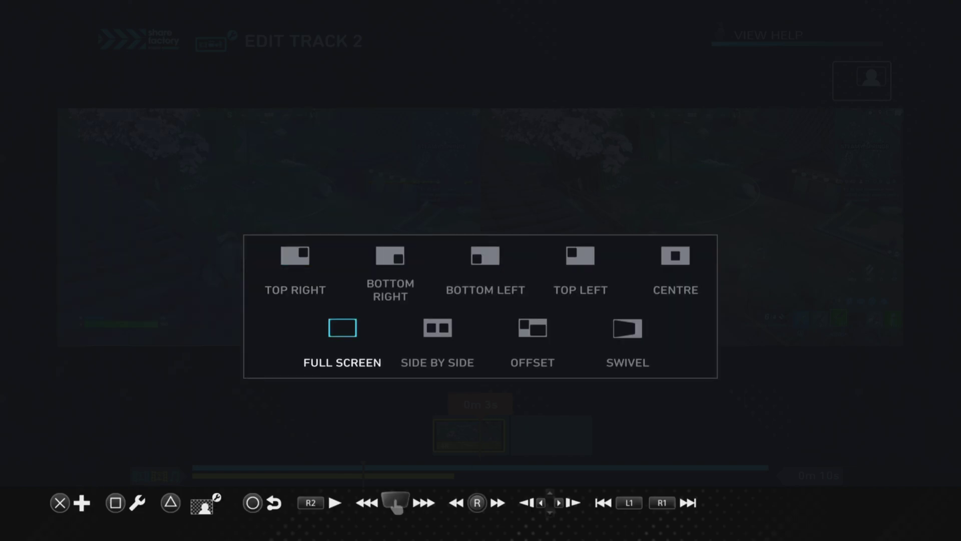
pyautogui.press('Escape')
# - Play back the project around the split to check the Track 2 clip over the muted section
pyautogui.press('Left')
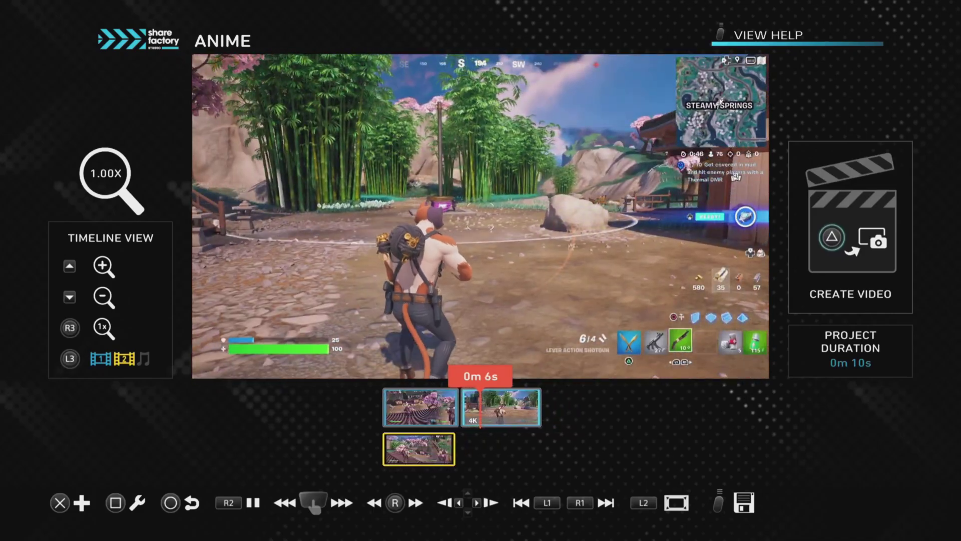
pyautogui.press('Left')
pyautogui.press('Right')
pyautogui.press('R2')
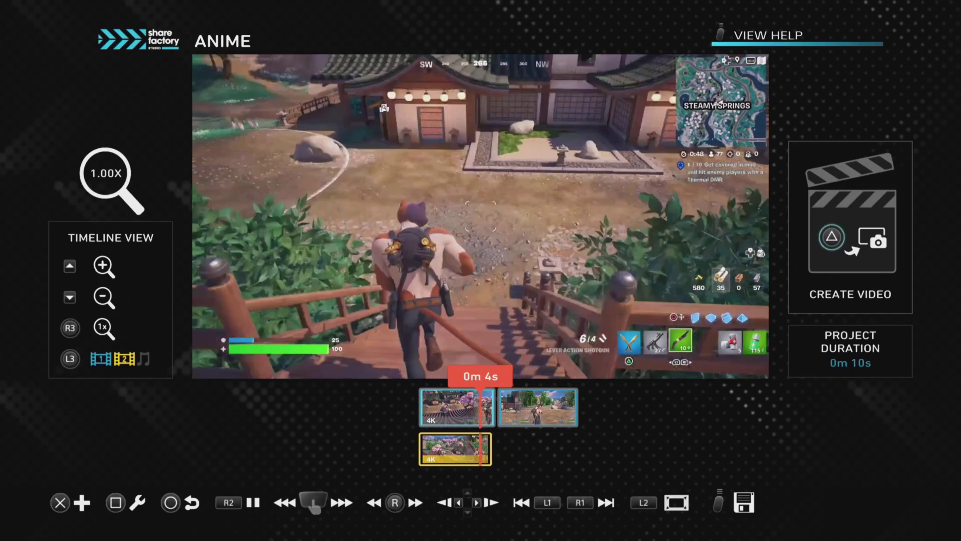